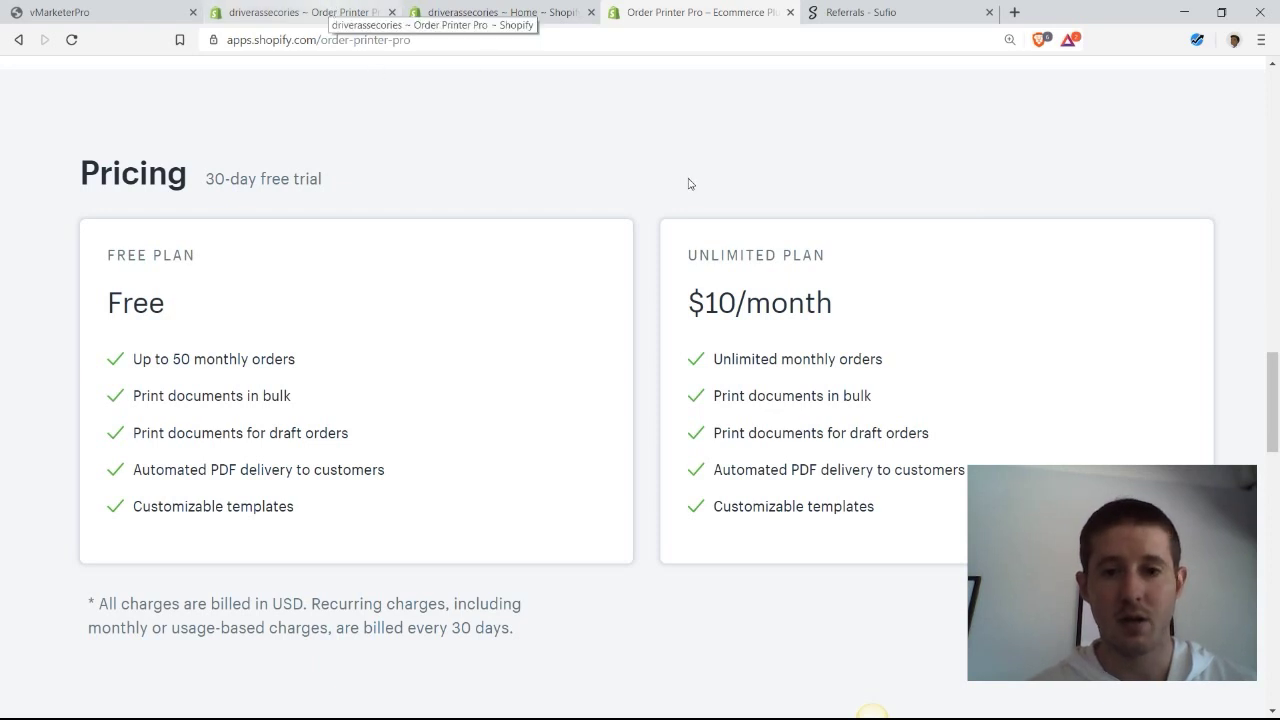
Switch to the Order Printer Pro app in the store admin, open the Receipt / Invoice template for editing and examine its code
key(ctrl+shift+Tab)
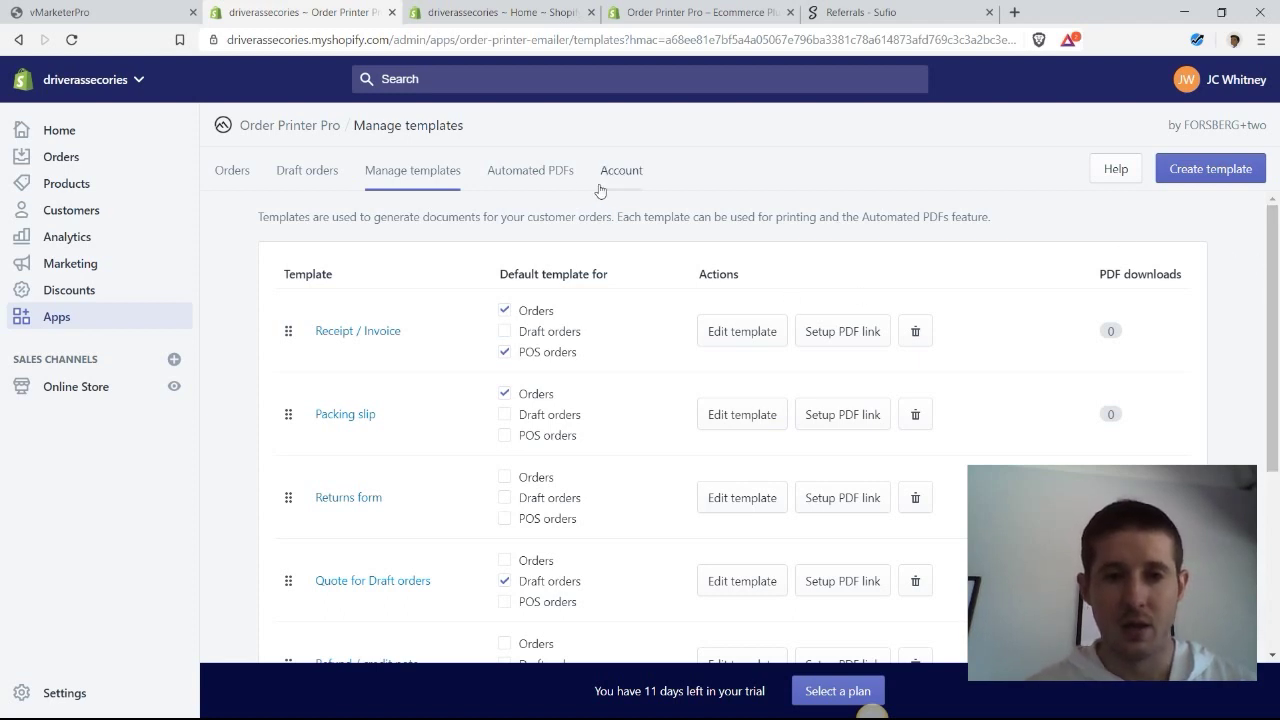
click(540, 178)
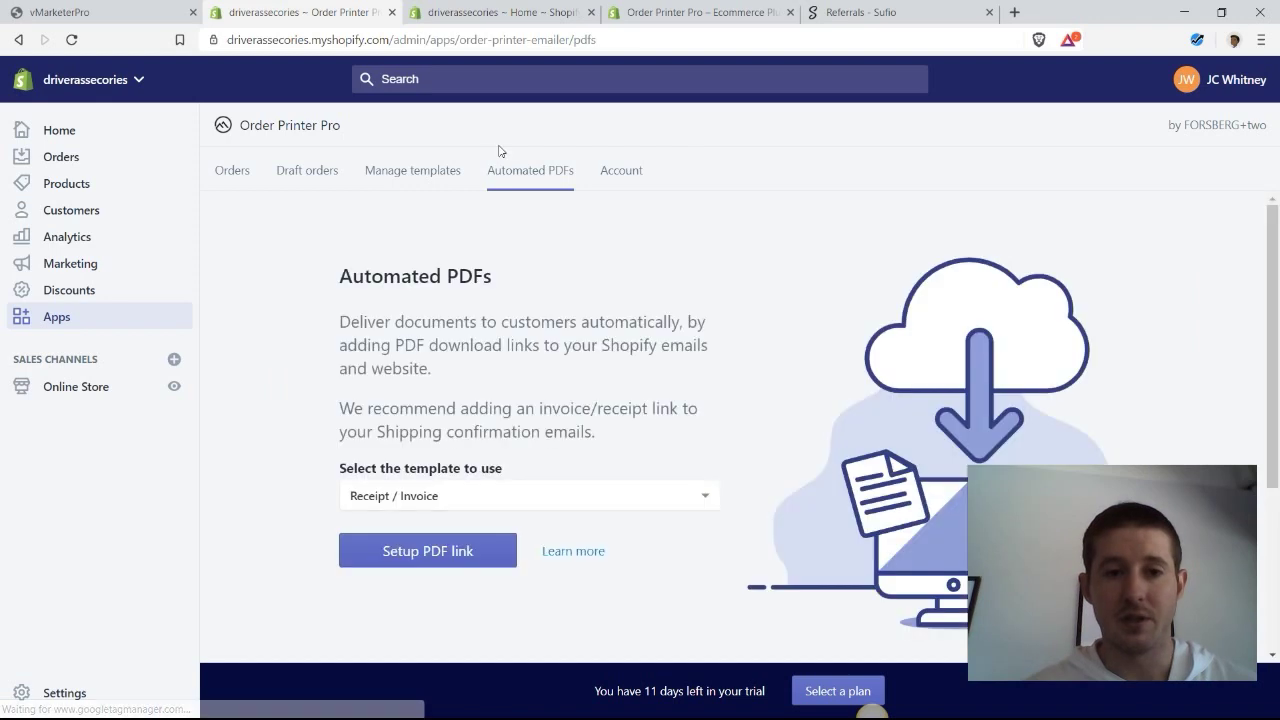
click(420, 171)
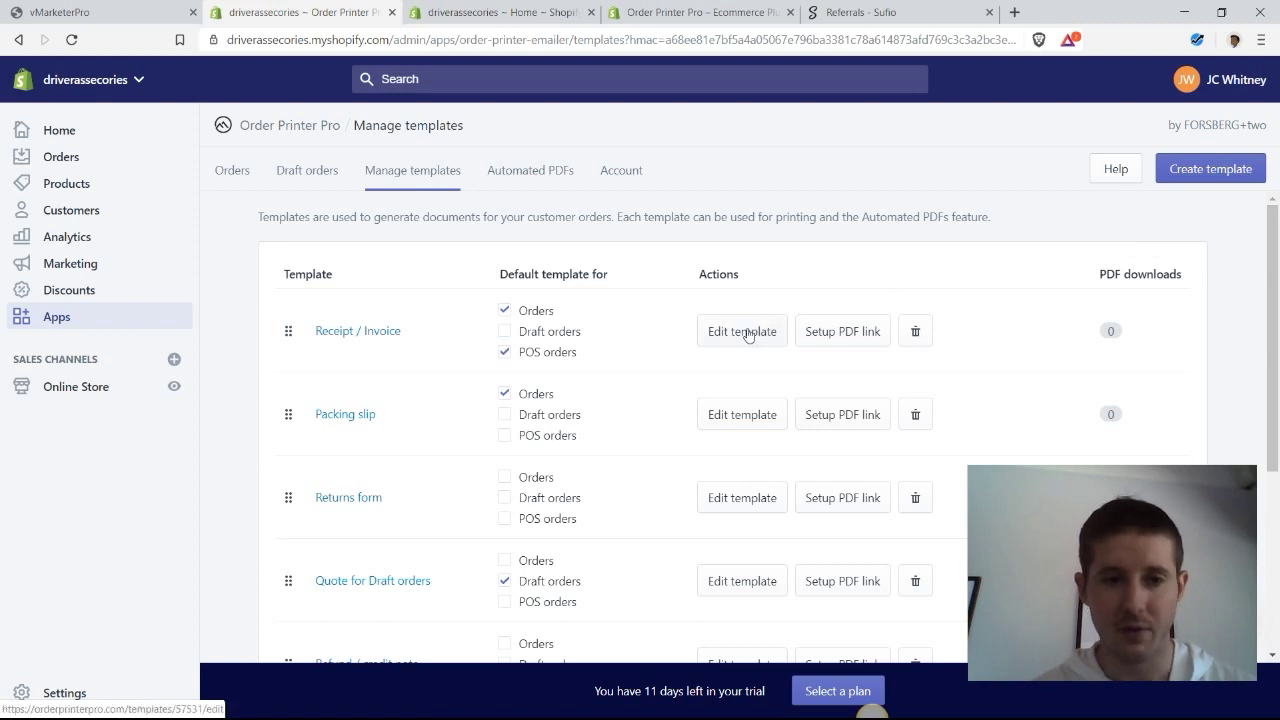
click(744, 332)
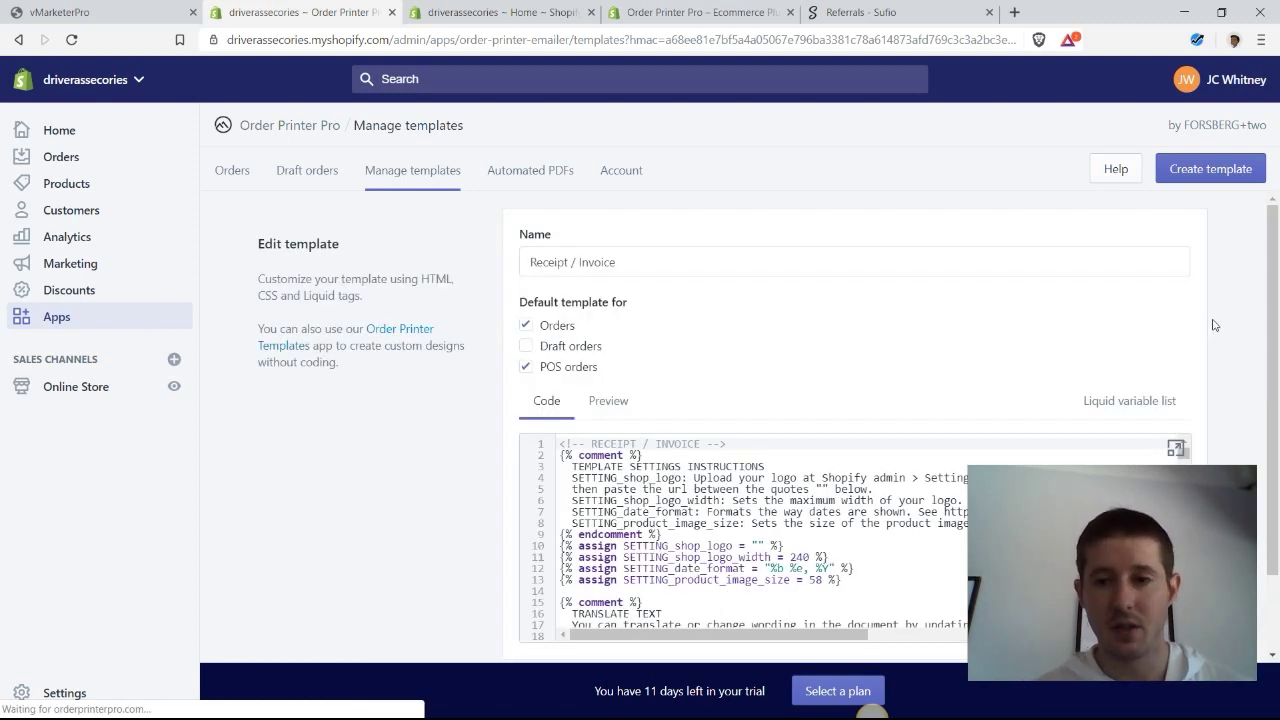
scroll(1276, 358, down, 1)
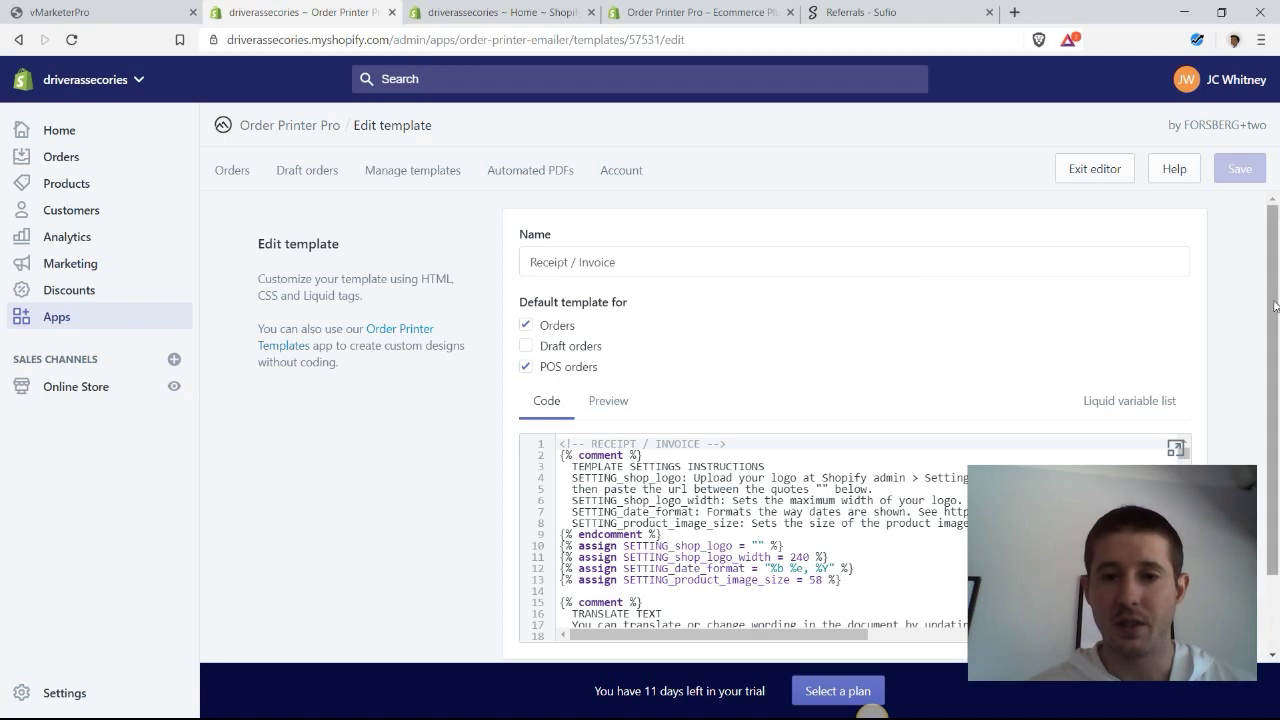
scroll(1275, 312, down, 1)
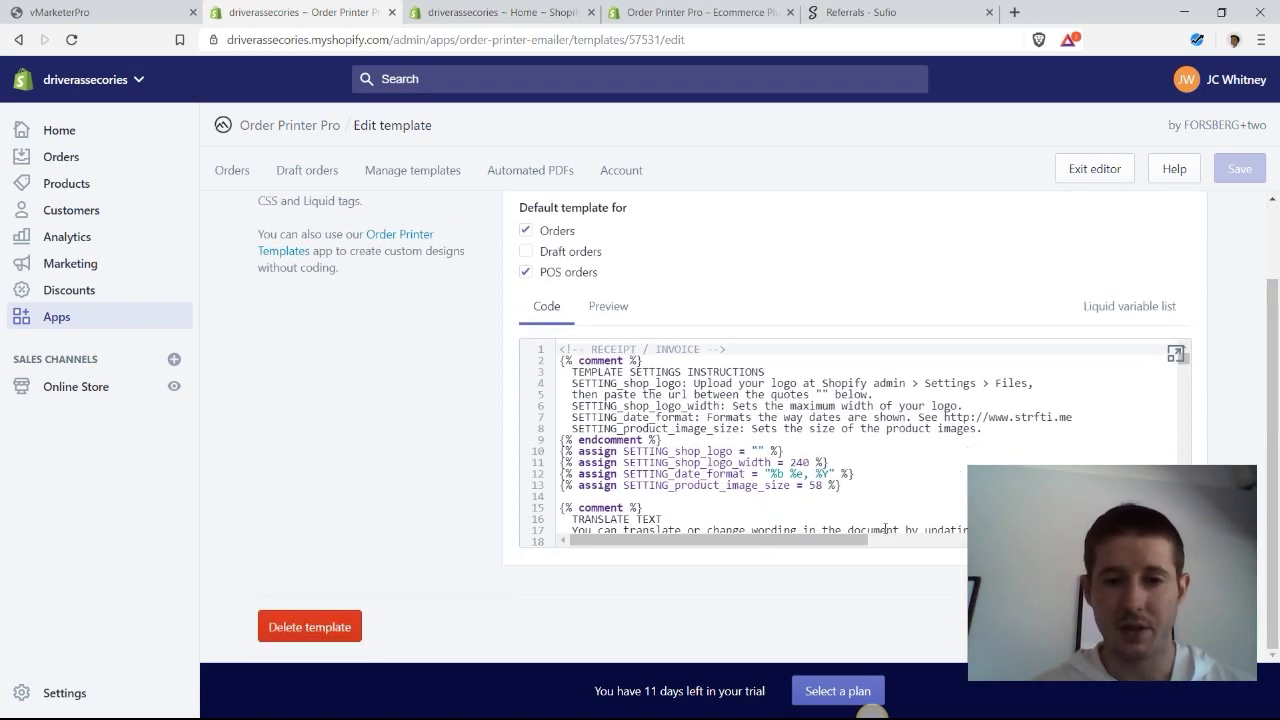
scroll(1277, 350, up, 1)
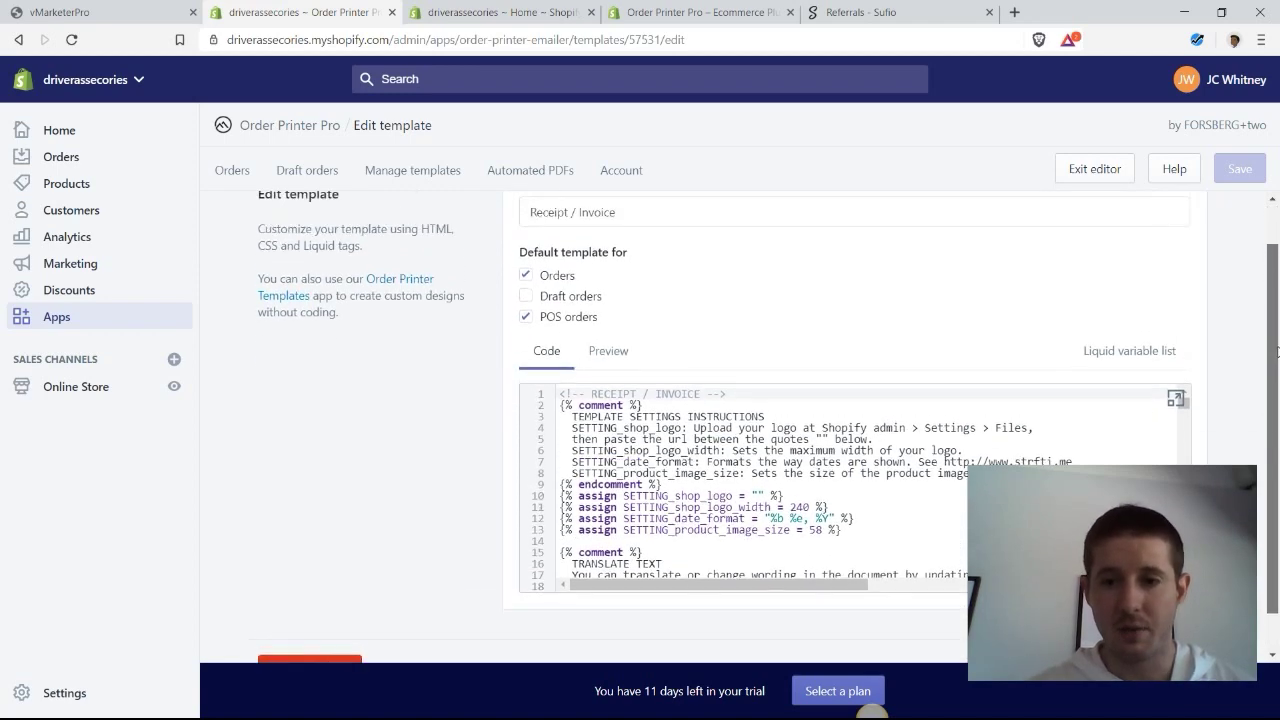
scroll(1277, 350, down, 1)
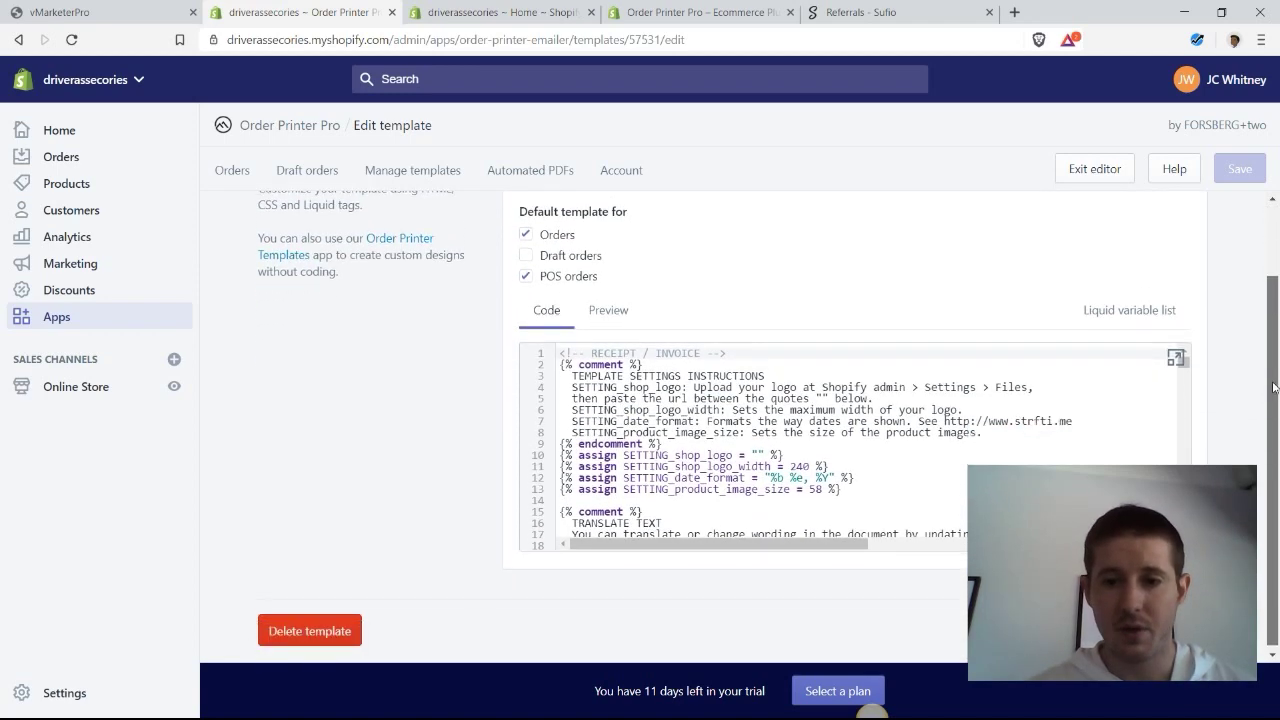
Preview the Receipt / Invoice template and examine its layout from the header and addresses down to the totals and footer
click(607, 306)
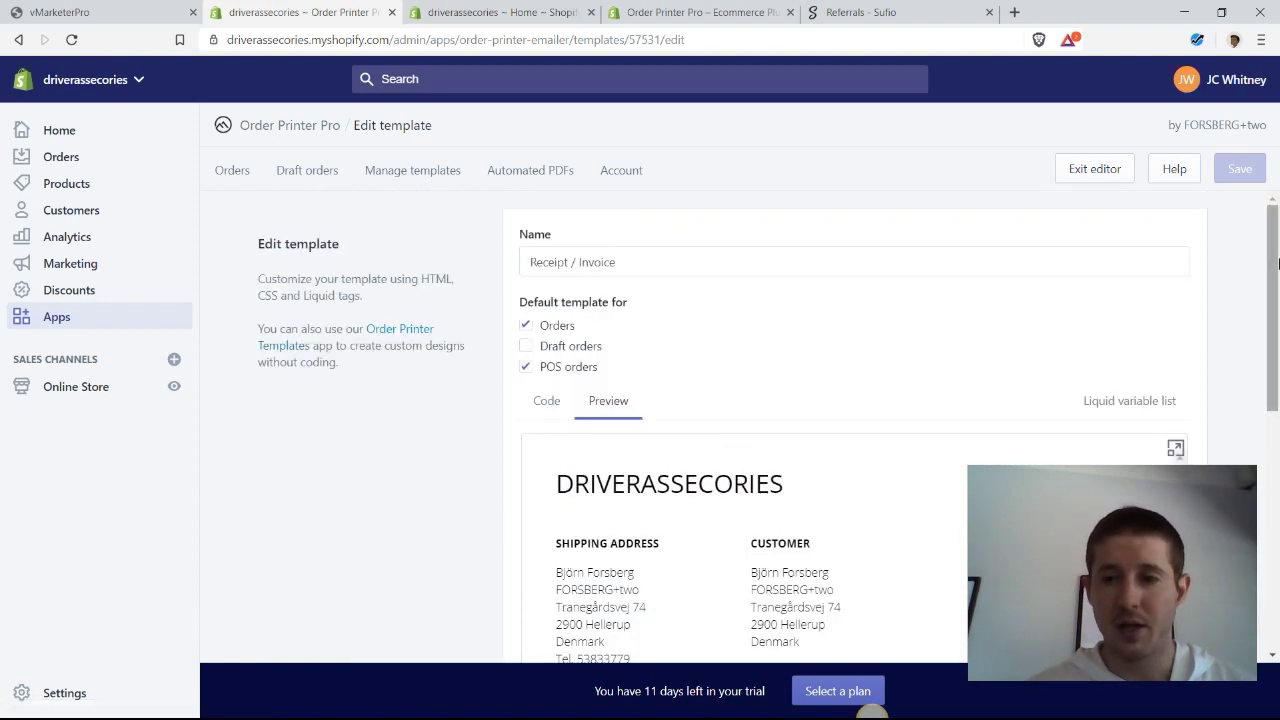
scroll(1278, 262, down, 2)
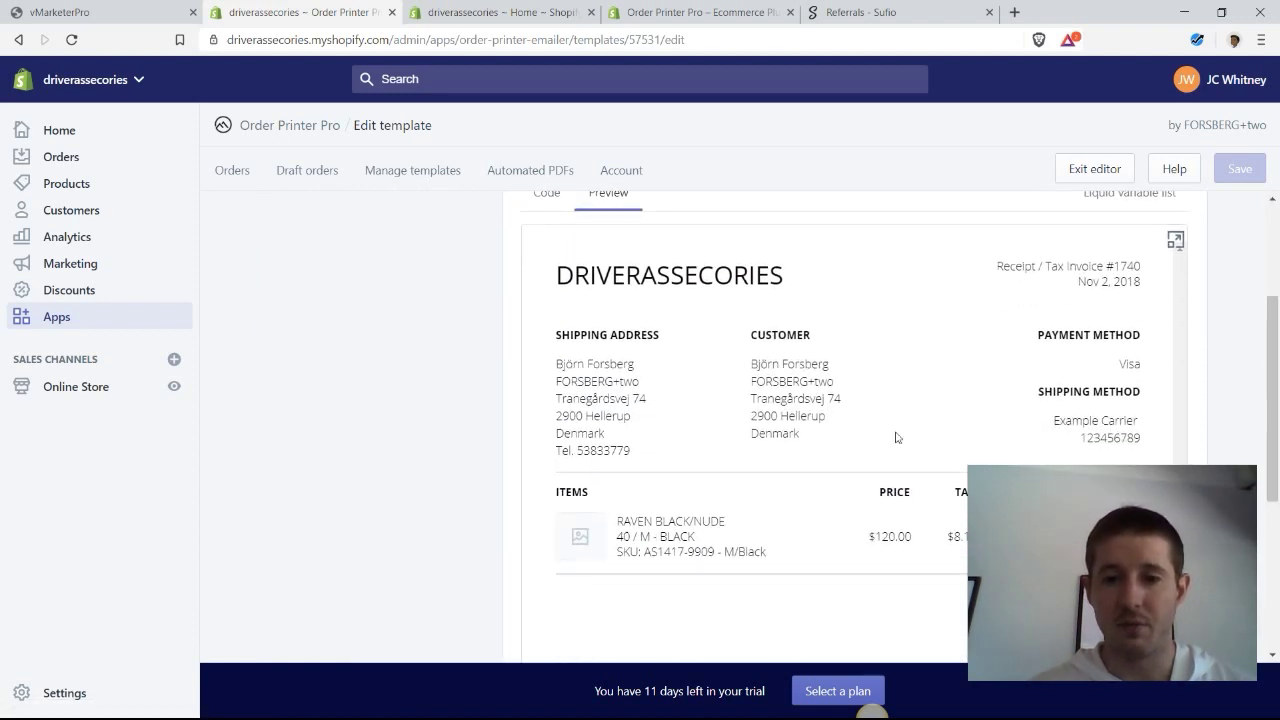
scroll(1275, 413, down, 2)
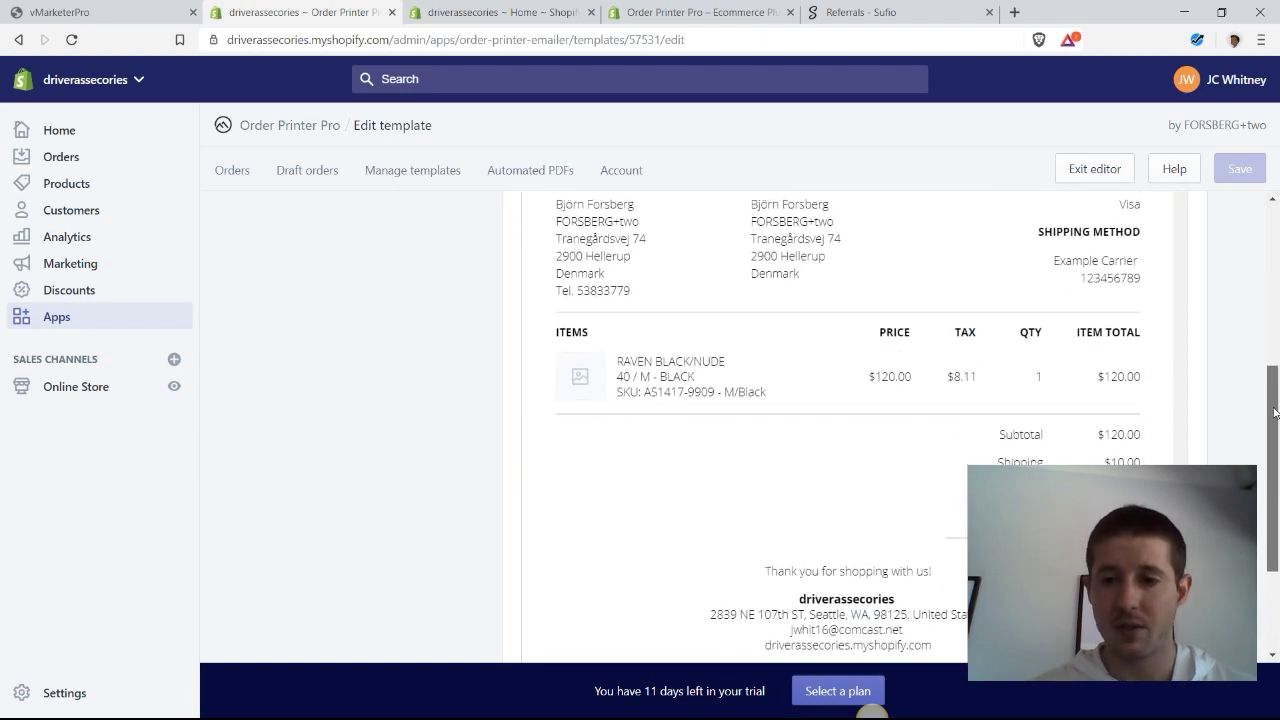
scroll(1275, 413, down, 1)
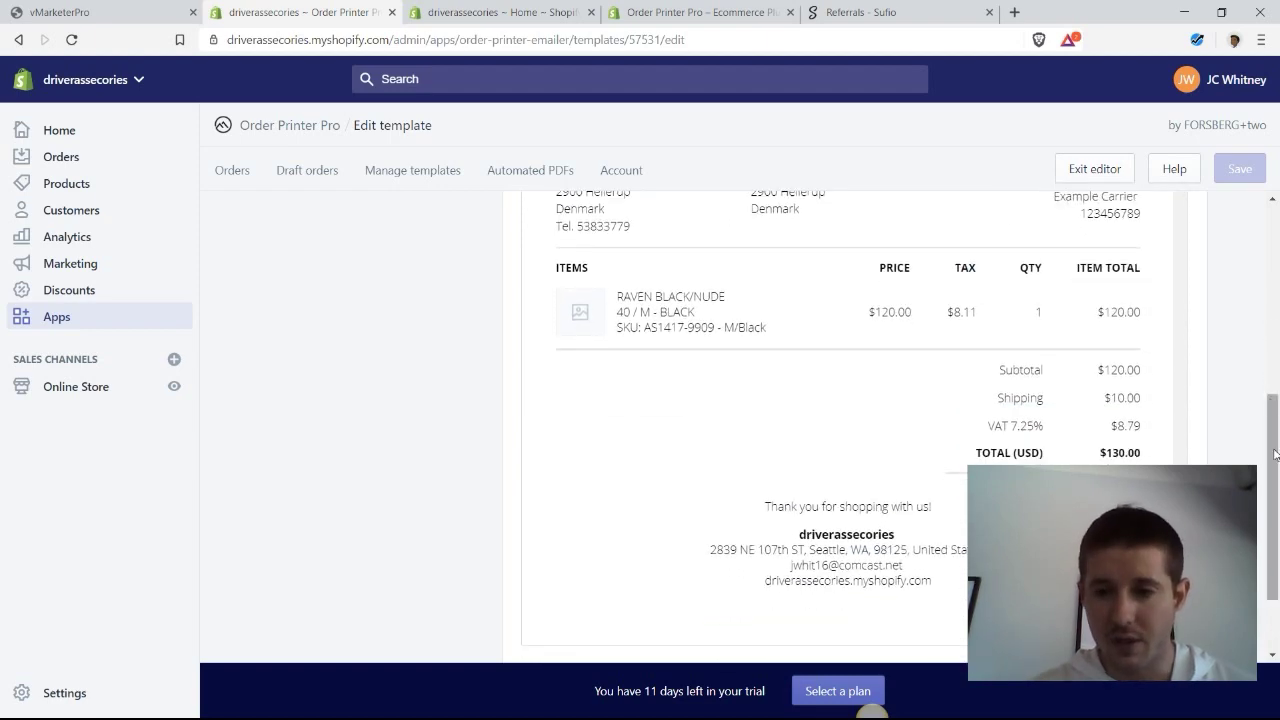
drag(1275, 452, 1268, 289)
scroll(1268, 289, down, 1)
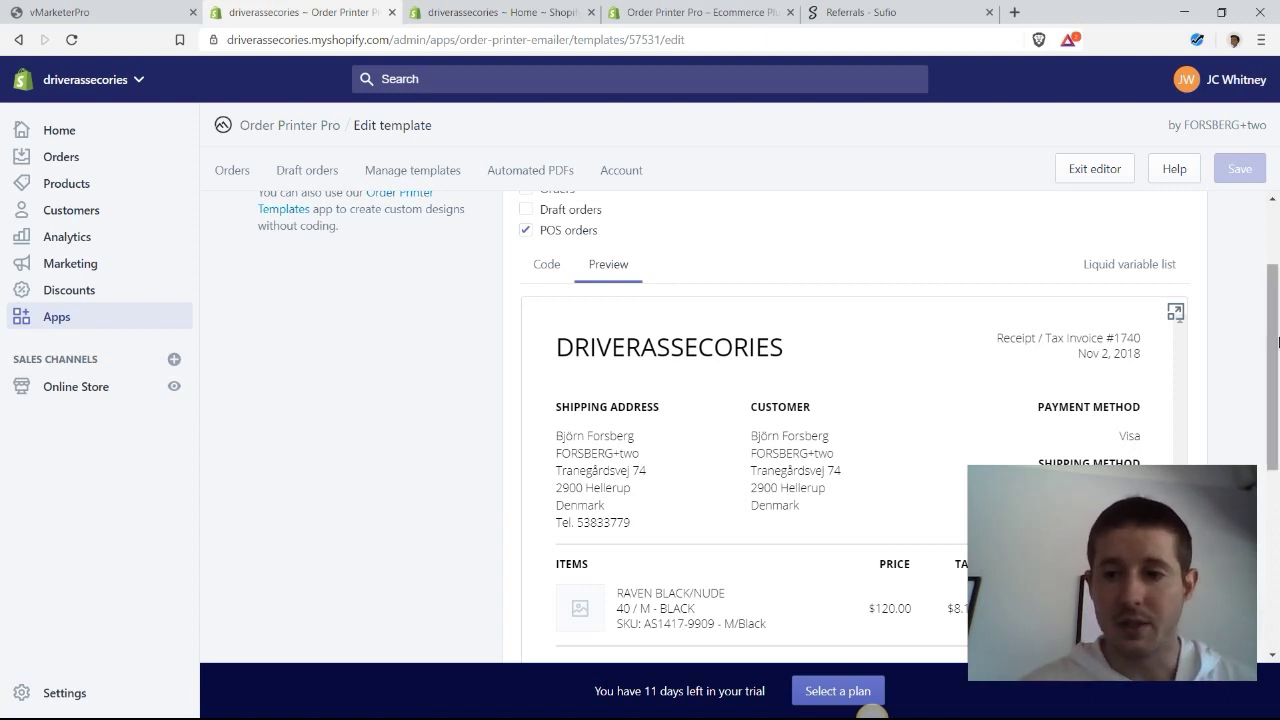
scroll(865, 330, up, 2)
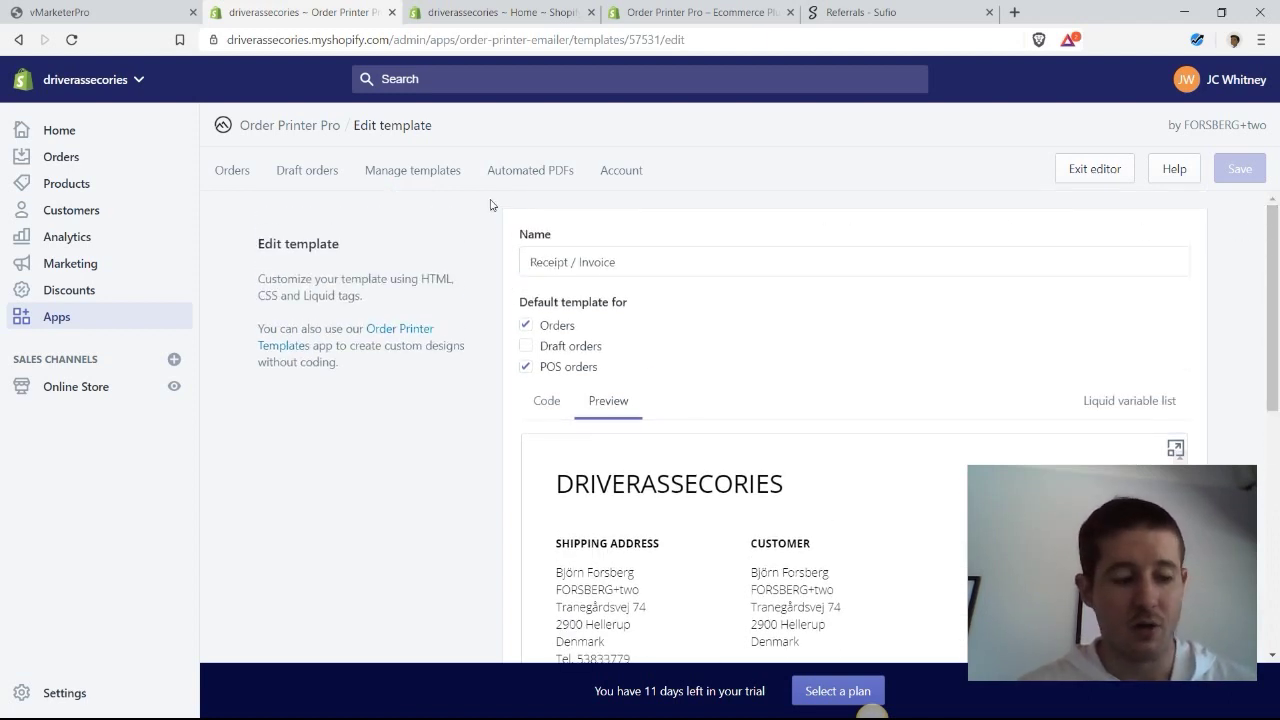
Return to the template list and review the available templates, their default order types and their actions
click(360, 163)
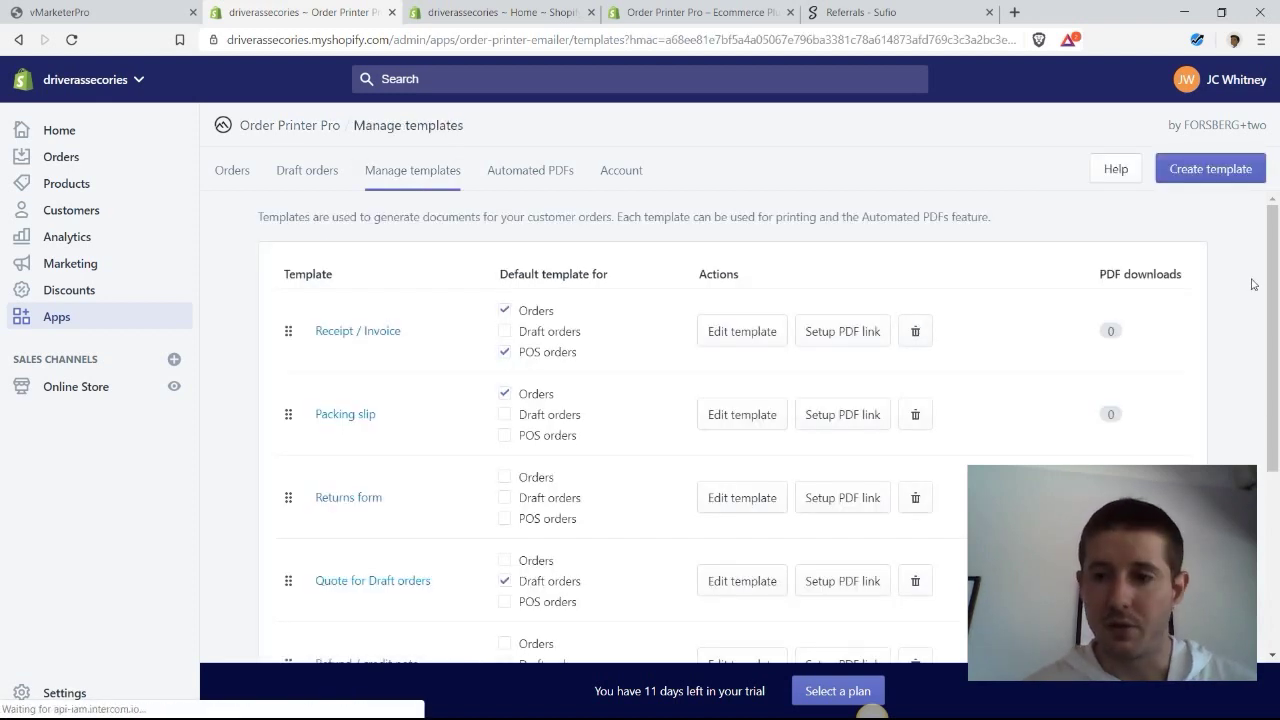
drag(1270, 288, 1271, 337)
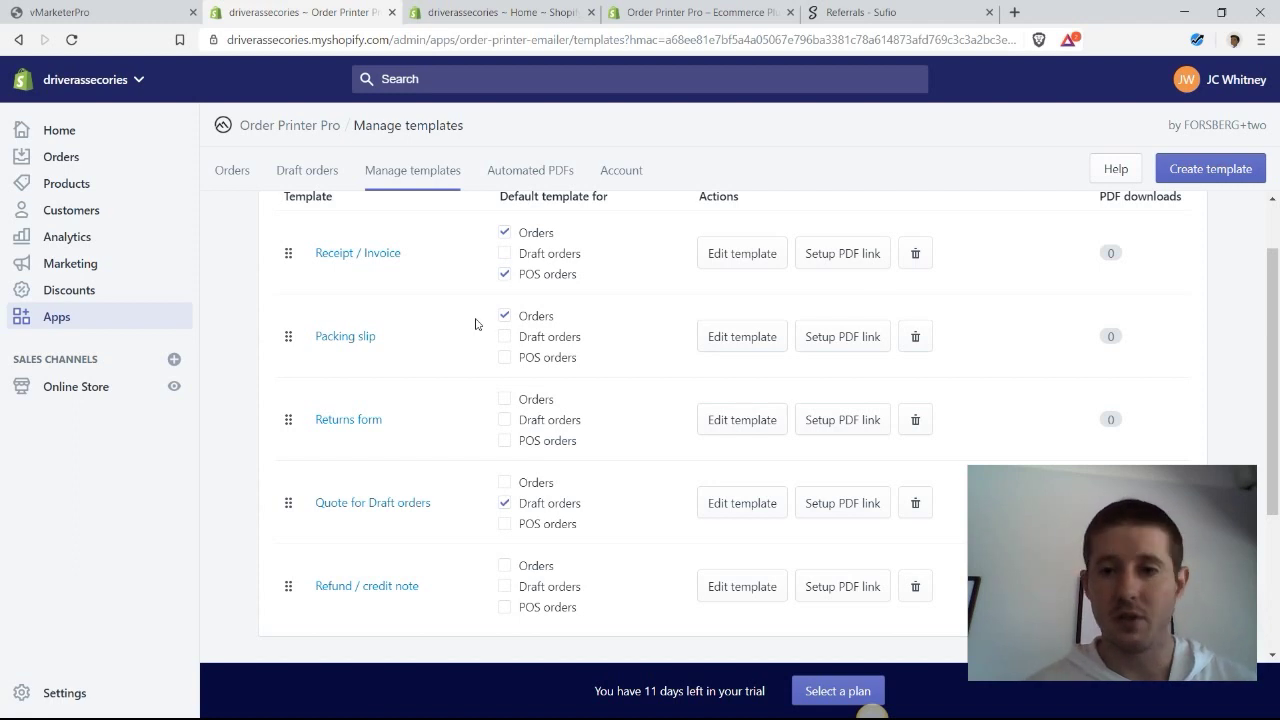
drag(1276, 292, 1273, 326)
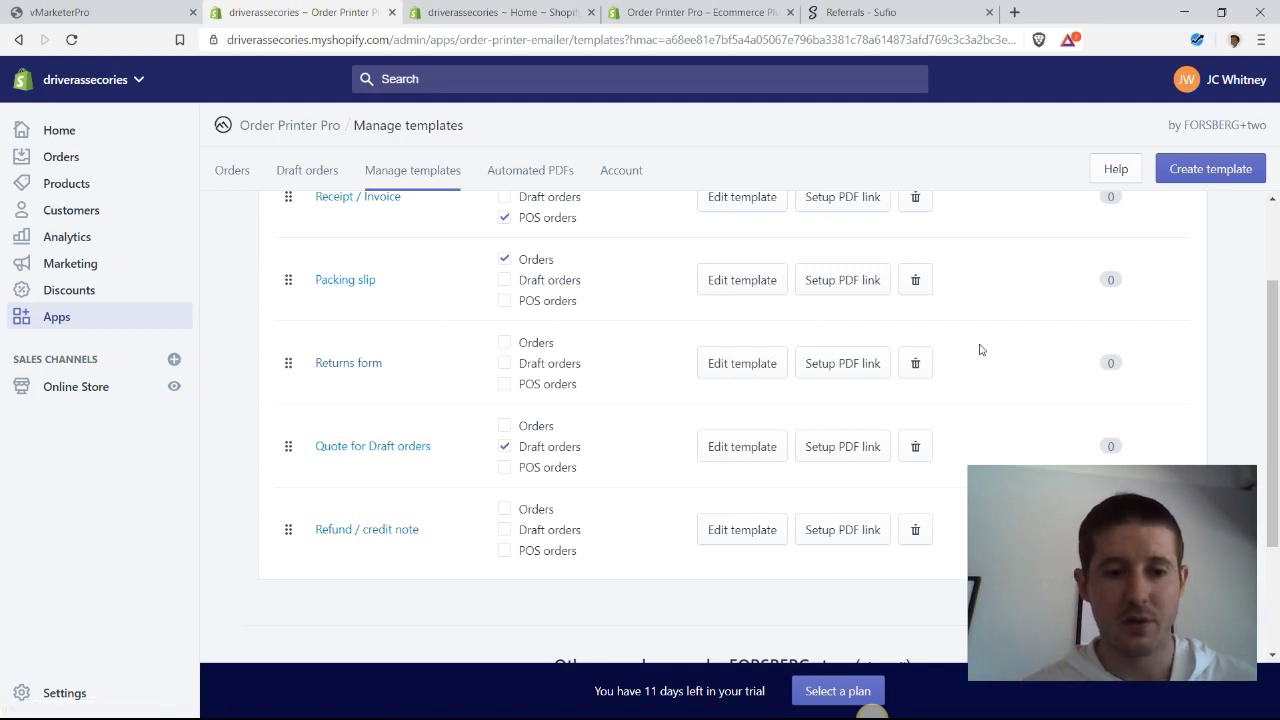
drag(1276, 330, 1277, 248)
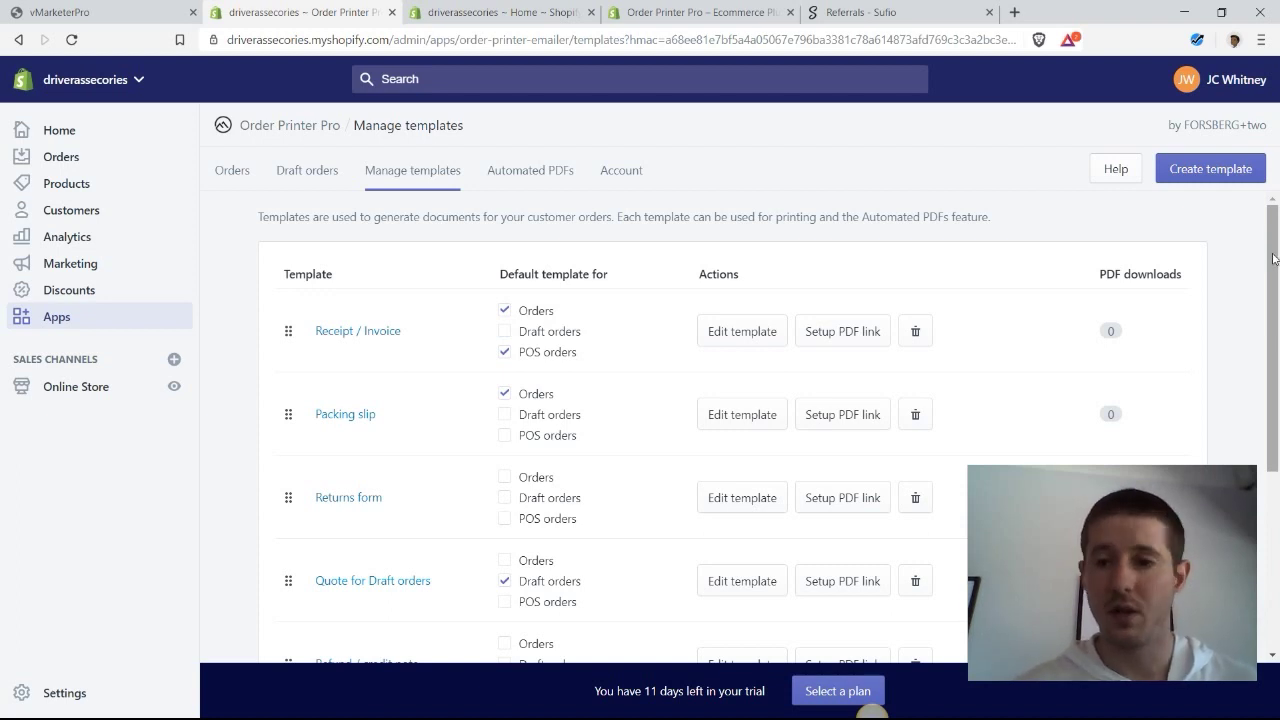
drag(1277, 245, 1264, 408)
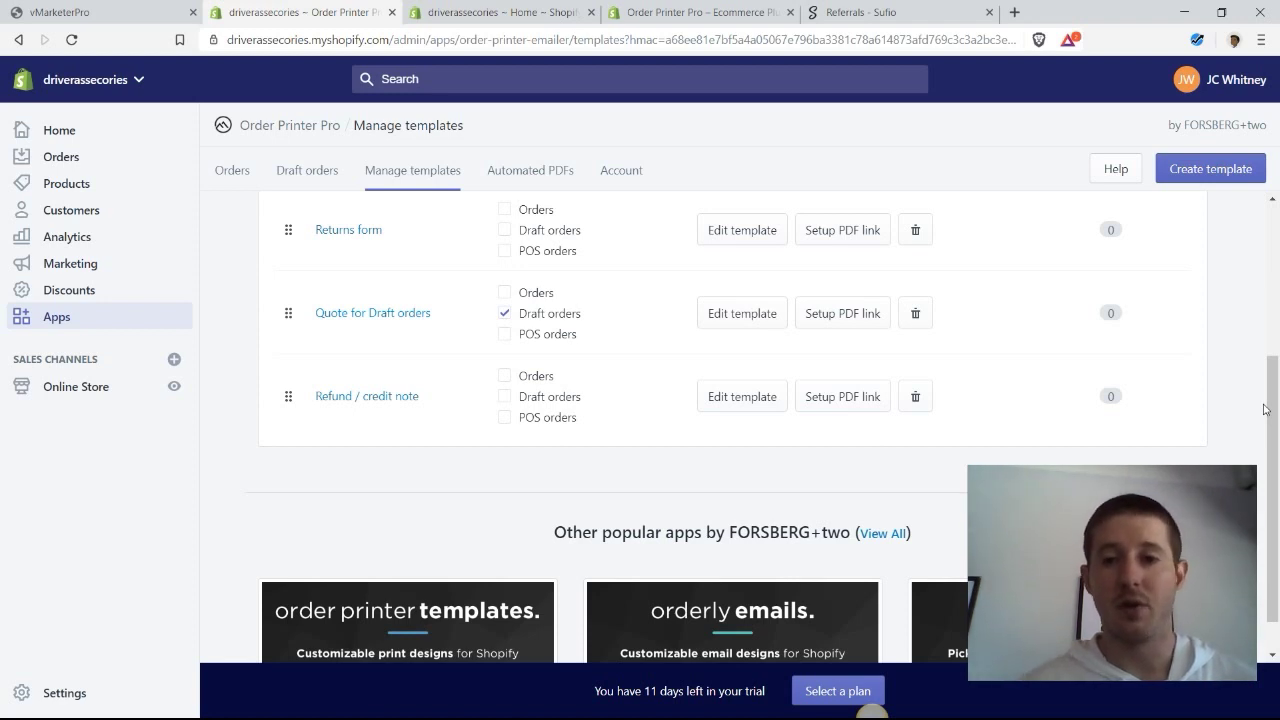
drag(1273, 408, 1258, 275)
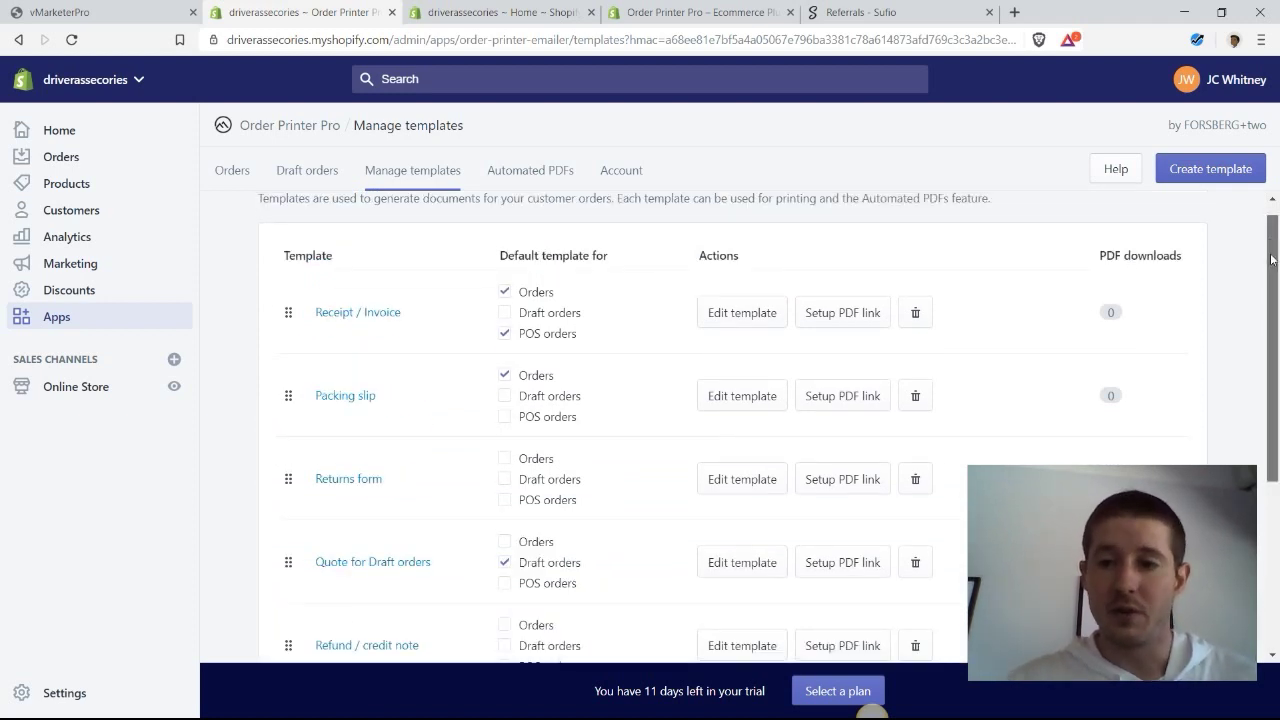
scroll(1100, 258, up, 1)
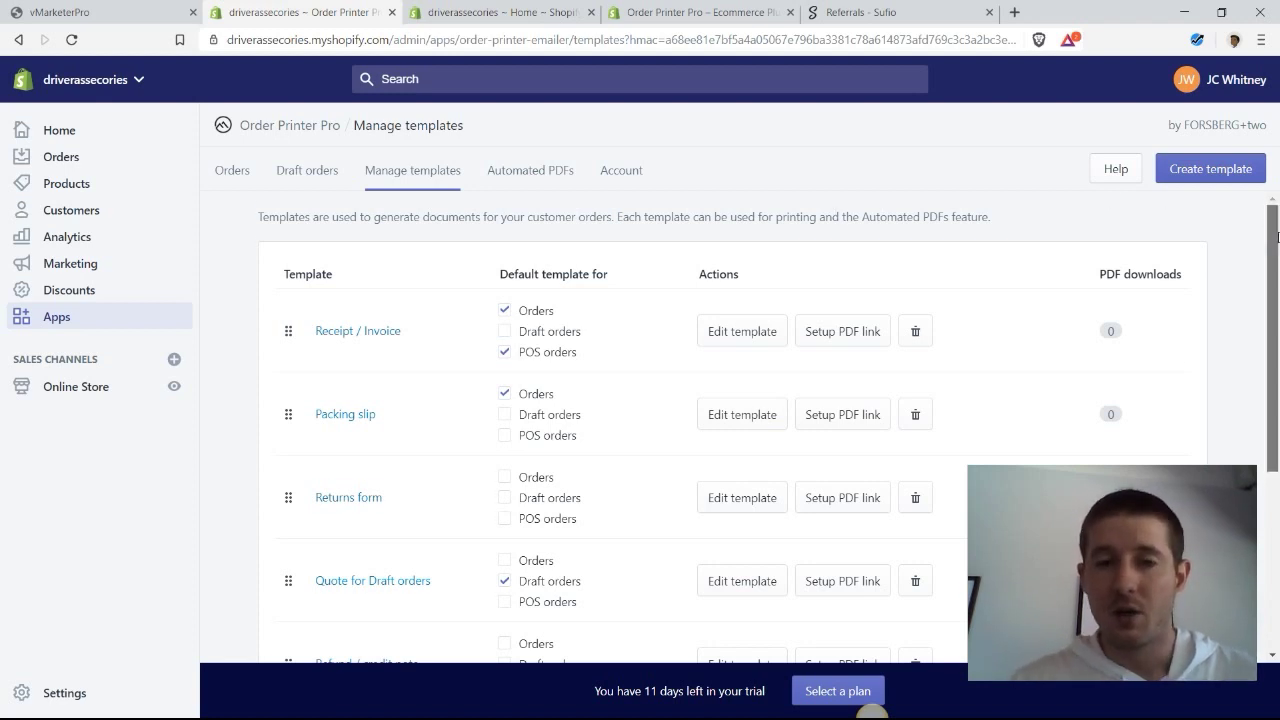
drag(1270, 218, 1267, 365)
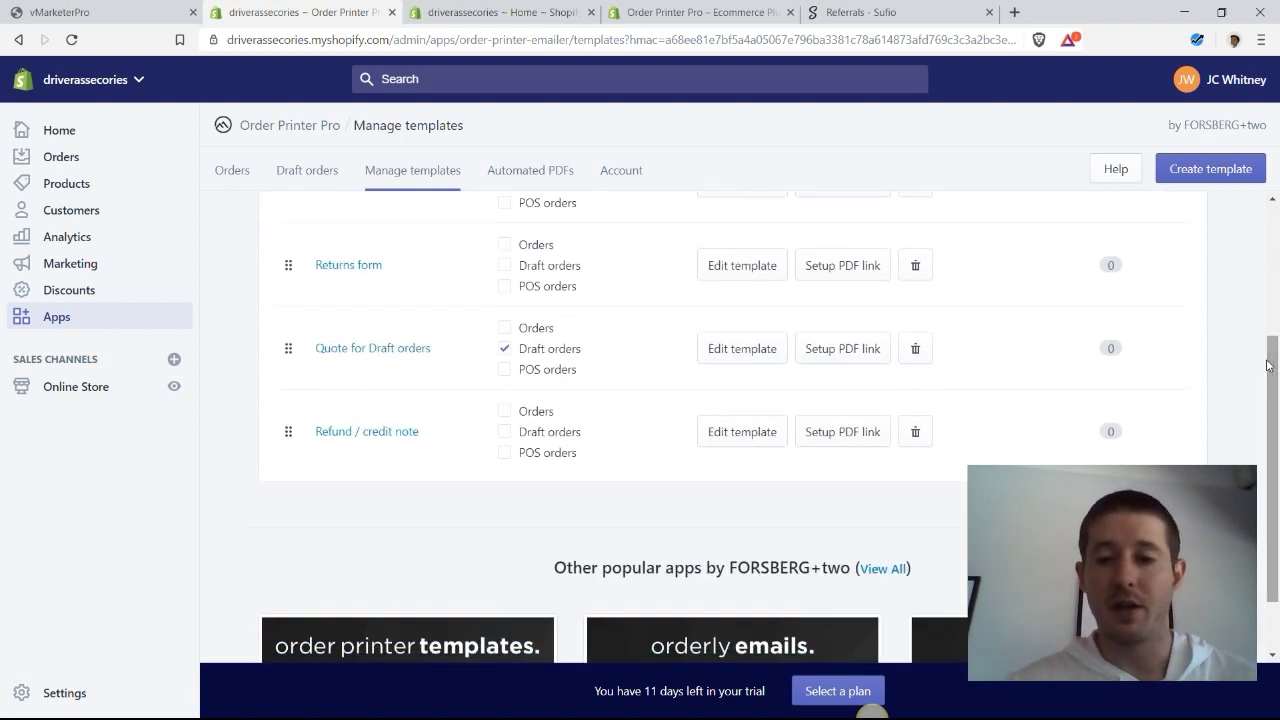
drag(1268, 367, 1272, 205)
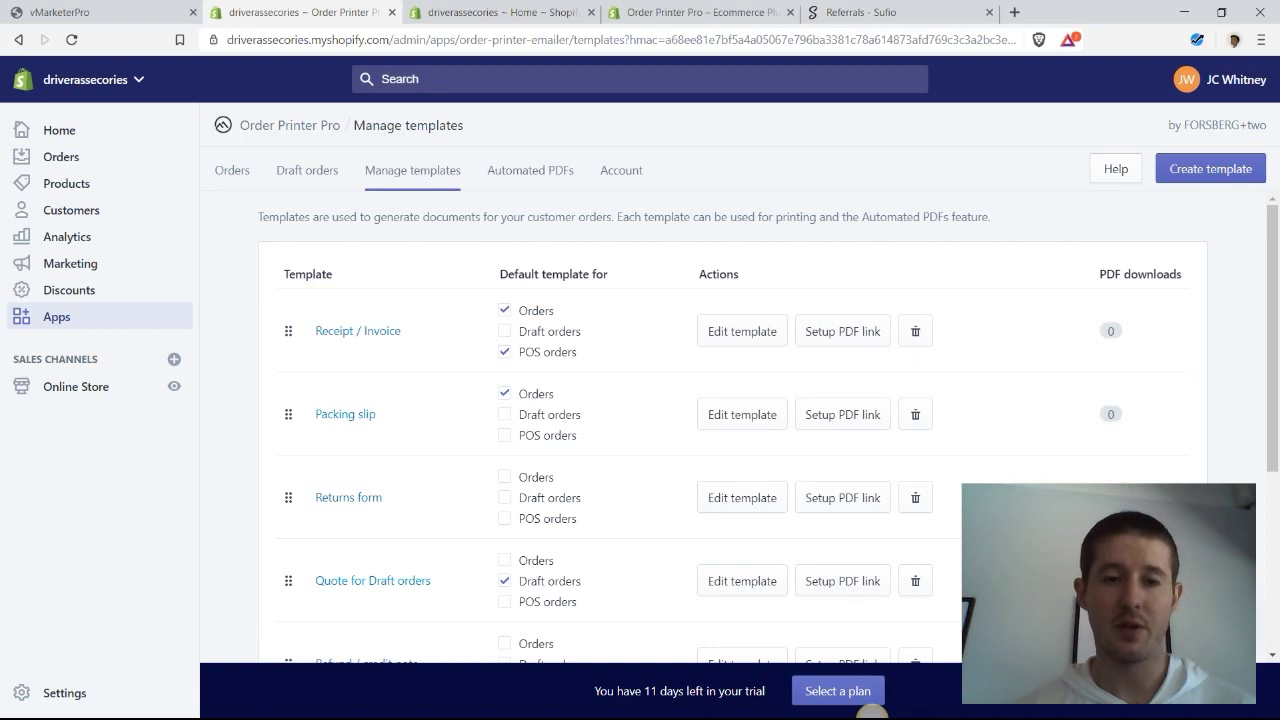
Start the automated PDF link setup using the Receipt / Invoice template
click(532, 177)
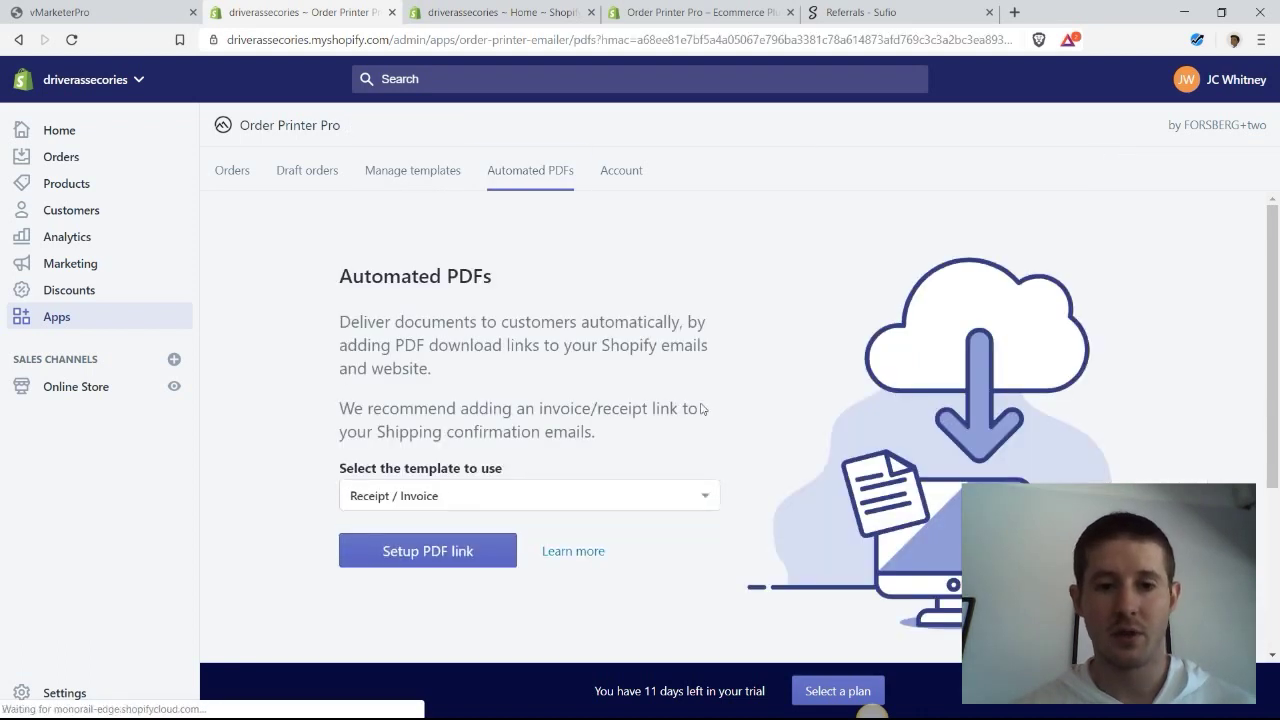
click(452, 551)
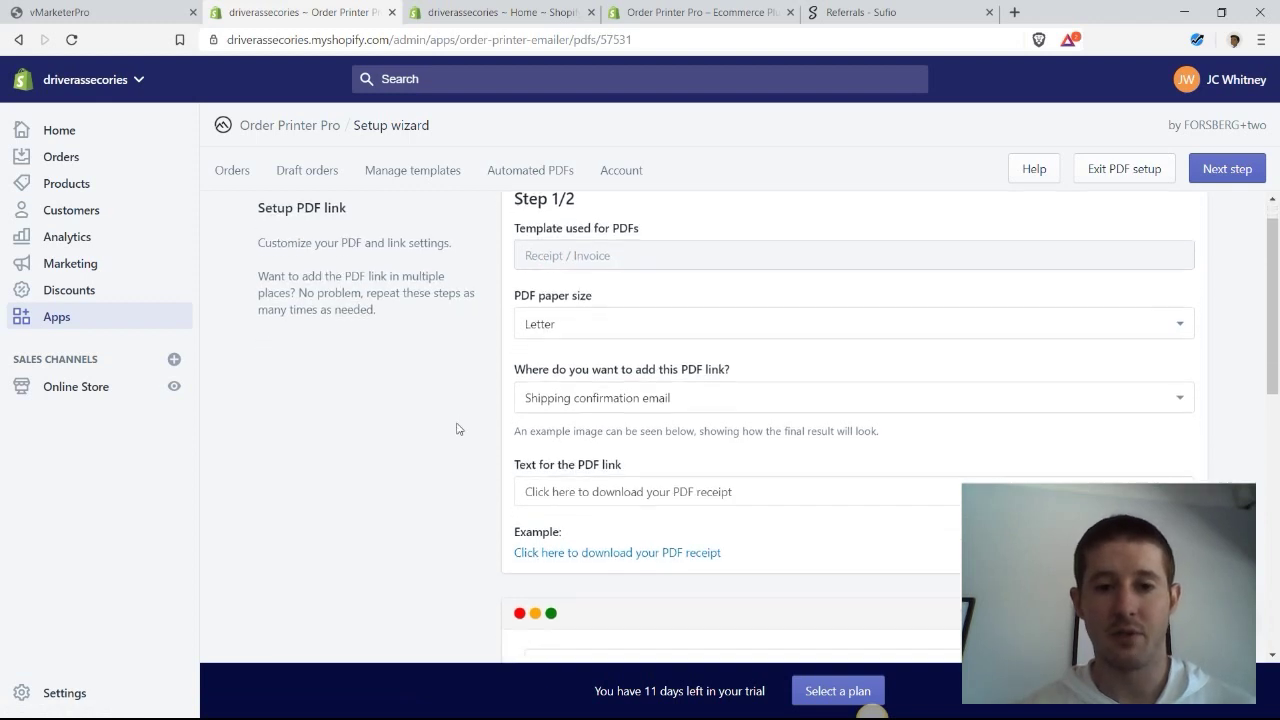
scroll(580, 325, up, 1)
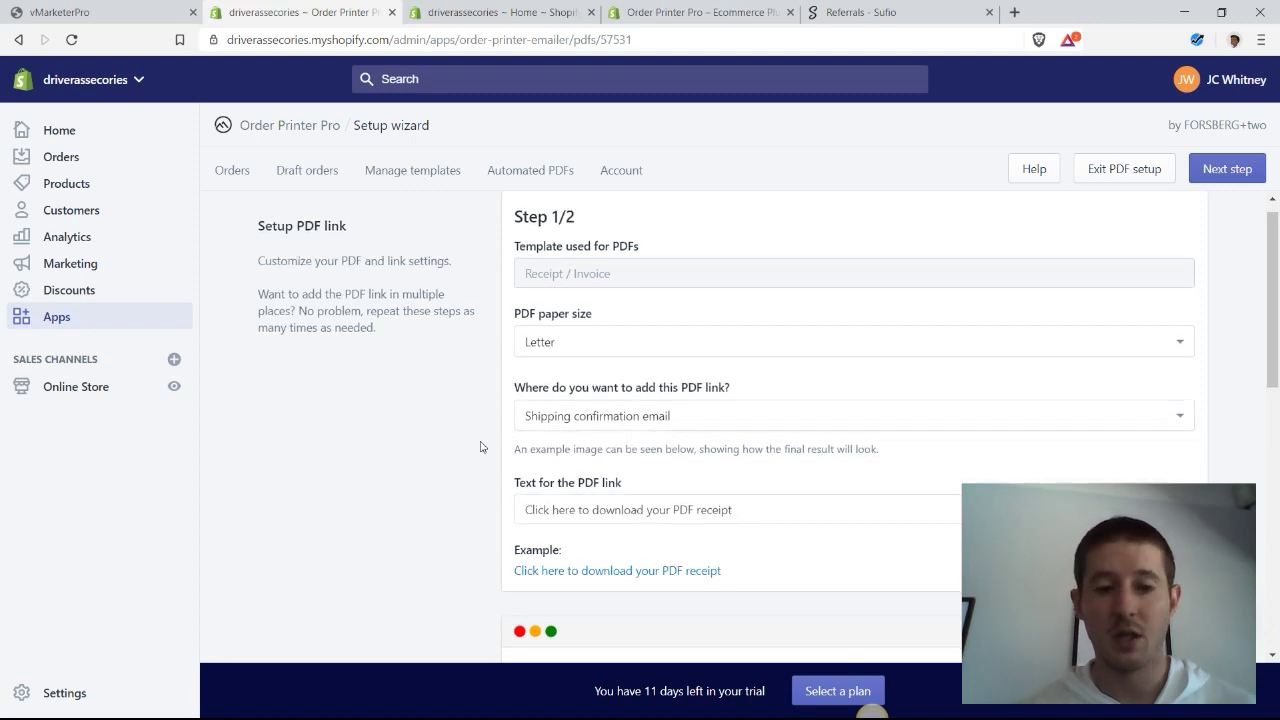
Examine the link text setting and the example shipping confirmation email to see where the PDF receipt link is placed
scroll(475, 445, down, 1)
scroll(937, 437, down, 5)
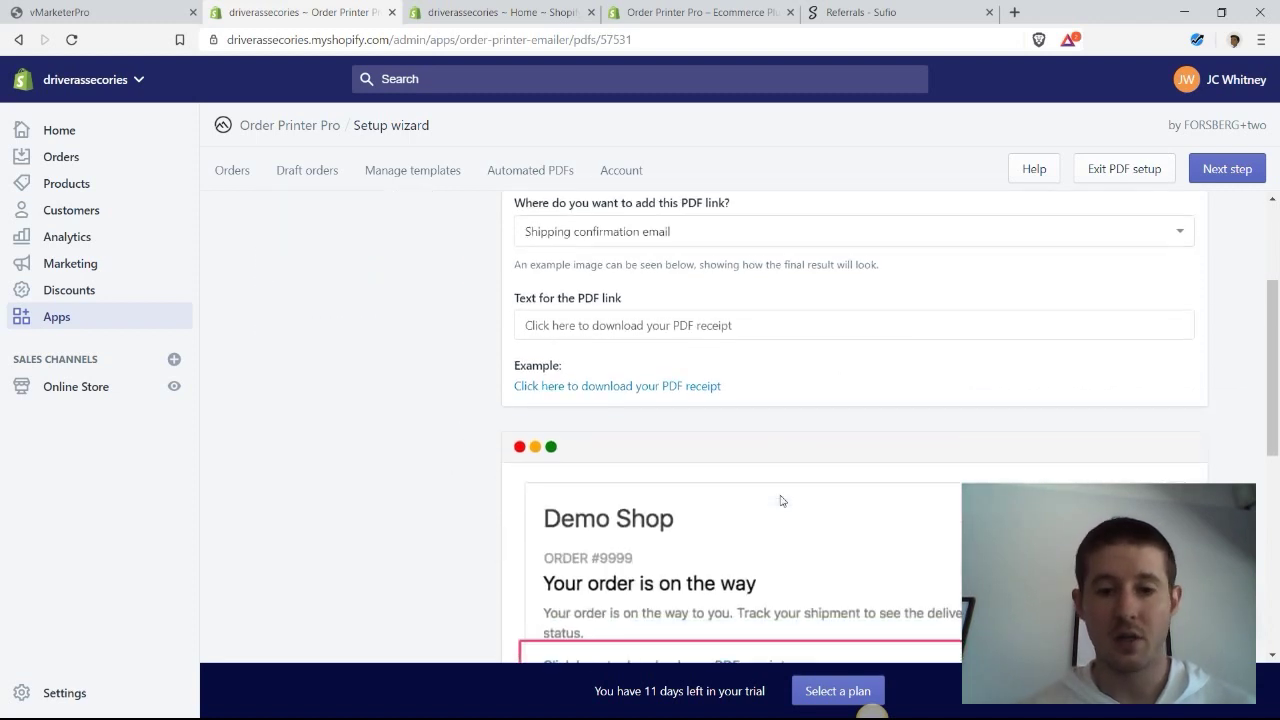
scroll(700, 484, down, 1)
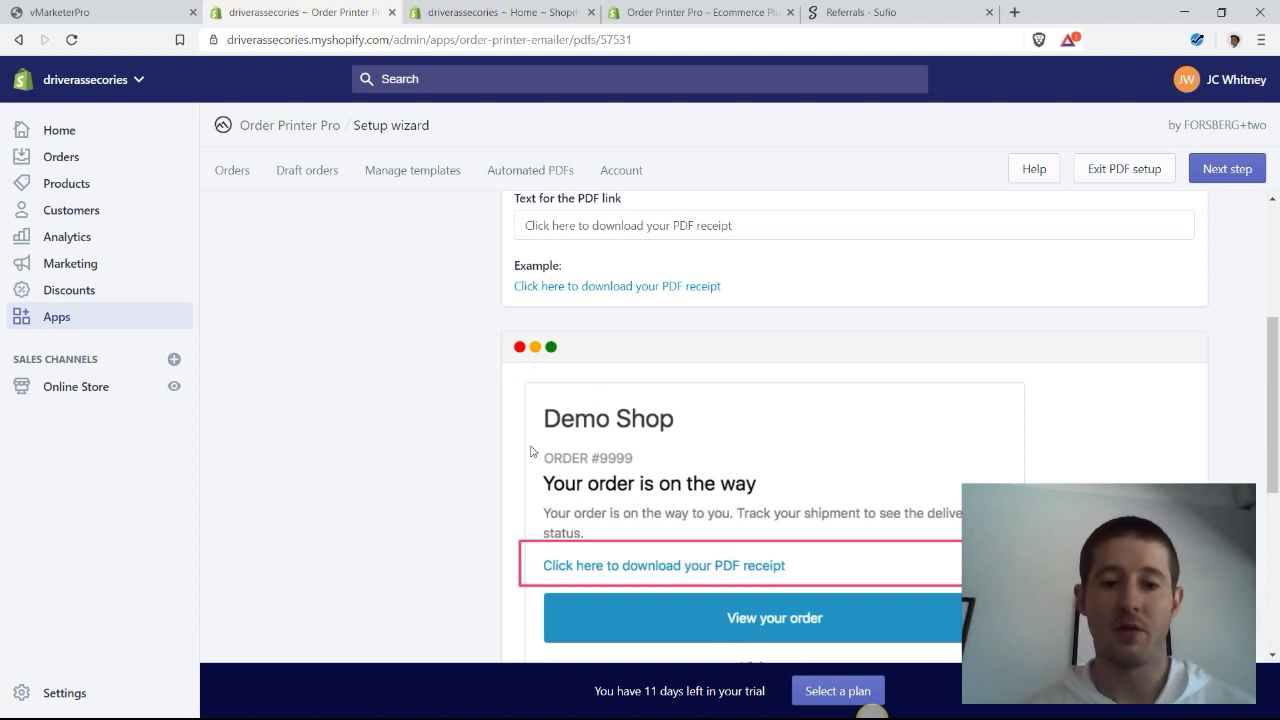
scroll(580, 505, down, 2)
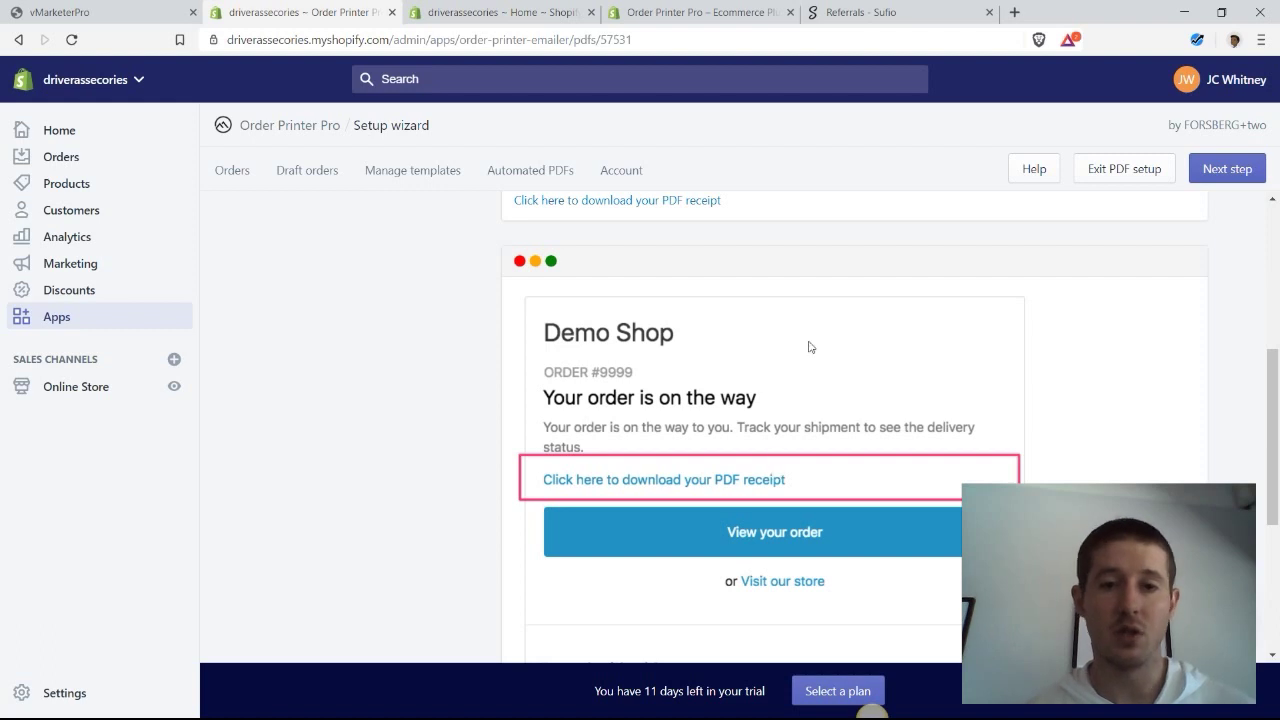
scroll(800, 340, down, 2)
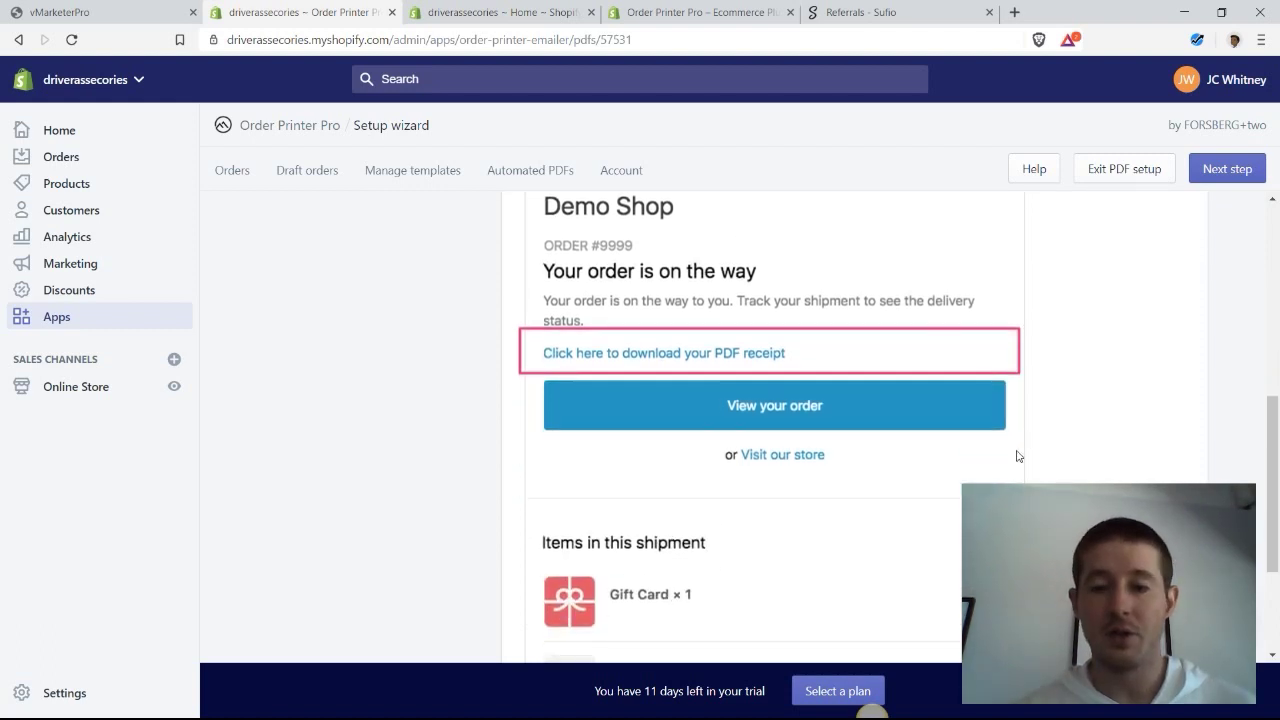
scroll(1066, 429, down, 1)
scroll(1097, 389, down, 1)
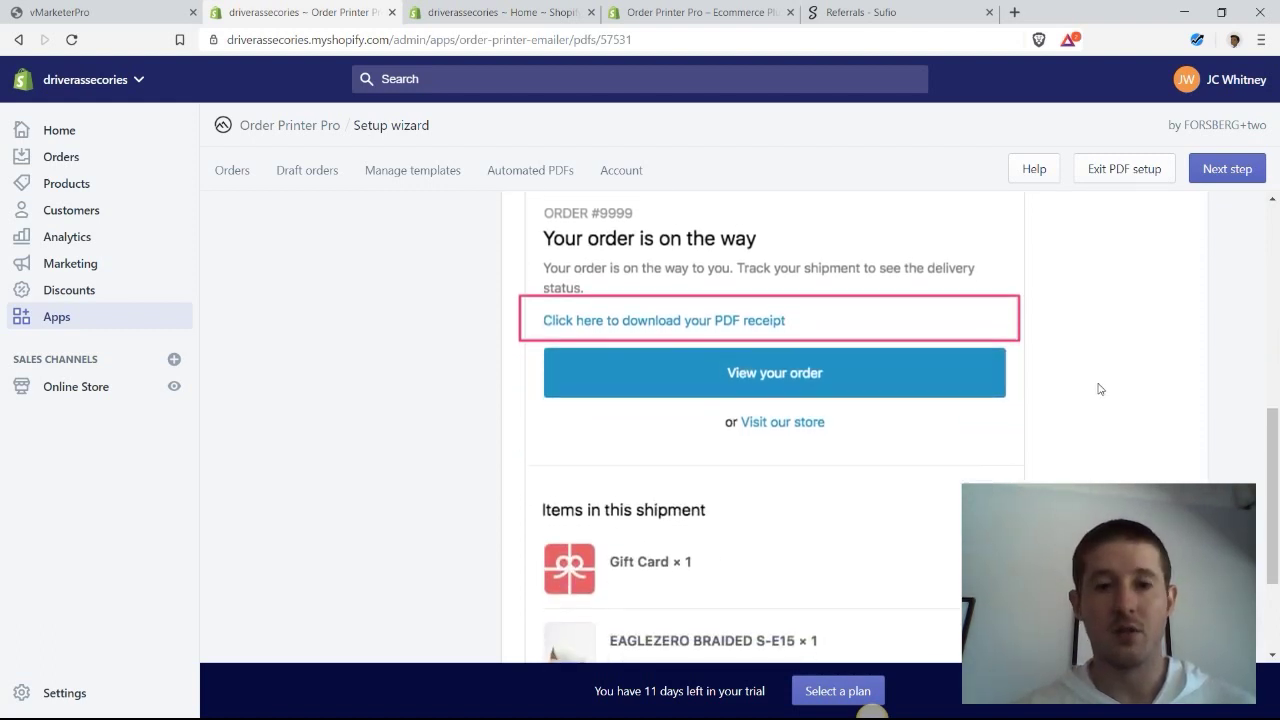